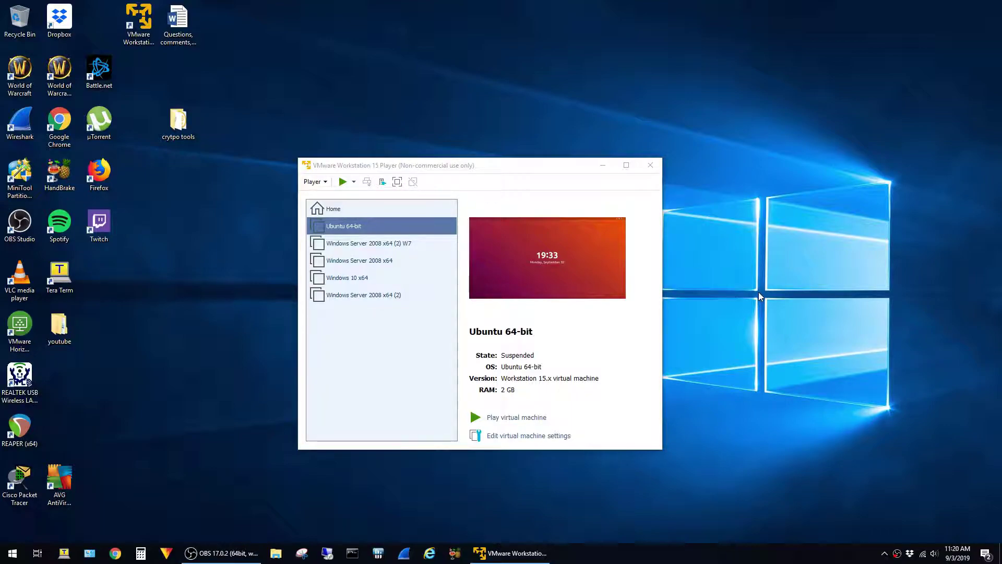
Step: Open AVG from the system tray and go to its Menu > Settings > Troubleshooting page
left_click(885, 553)
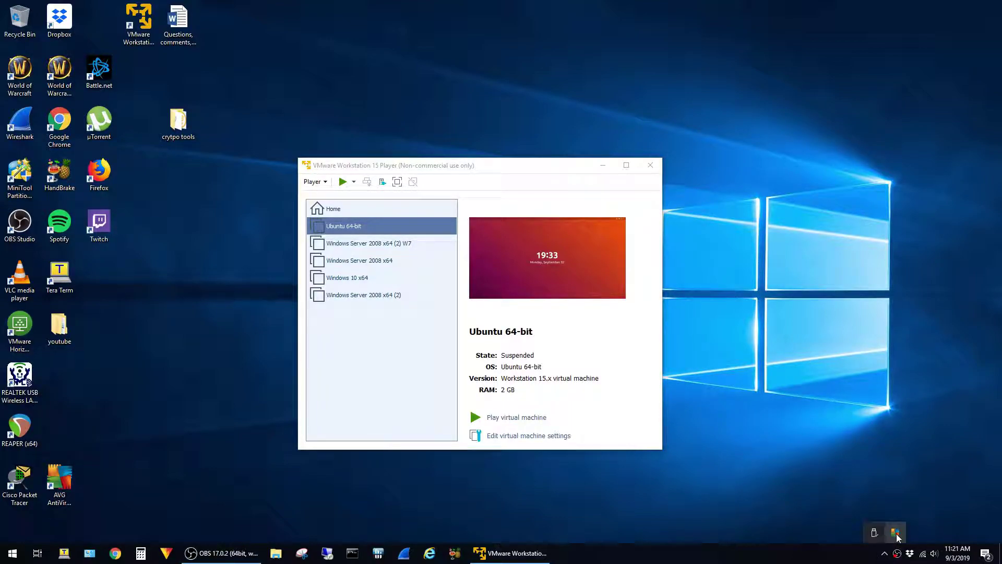
left_click(899, 535)
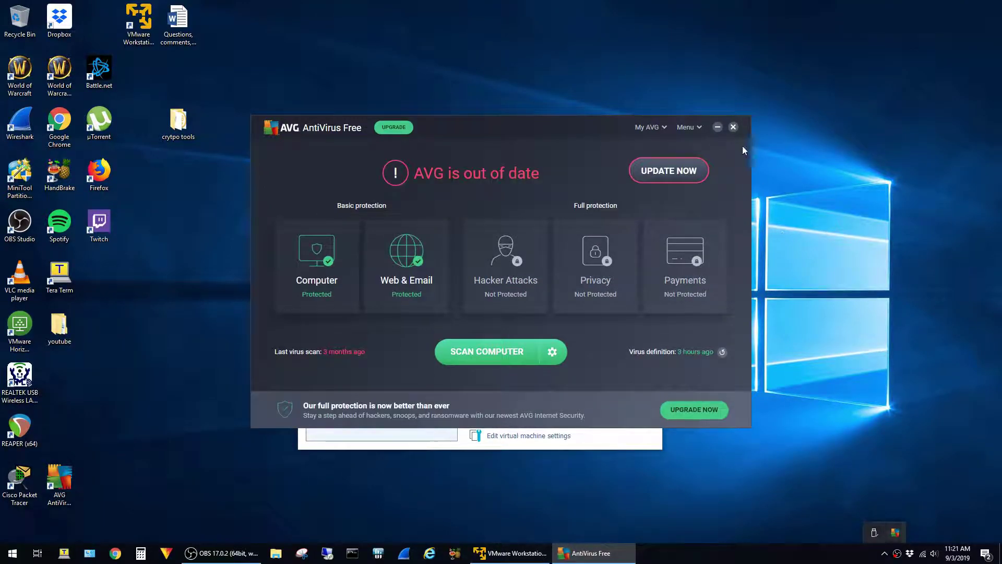
left_click(690, 124)
left_click(296, 172)
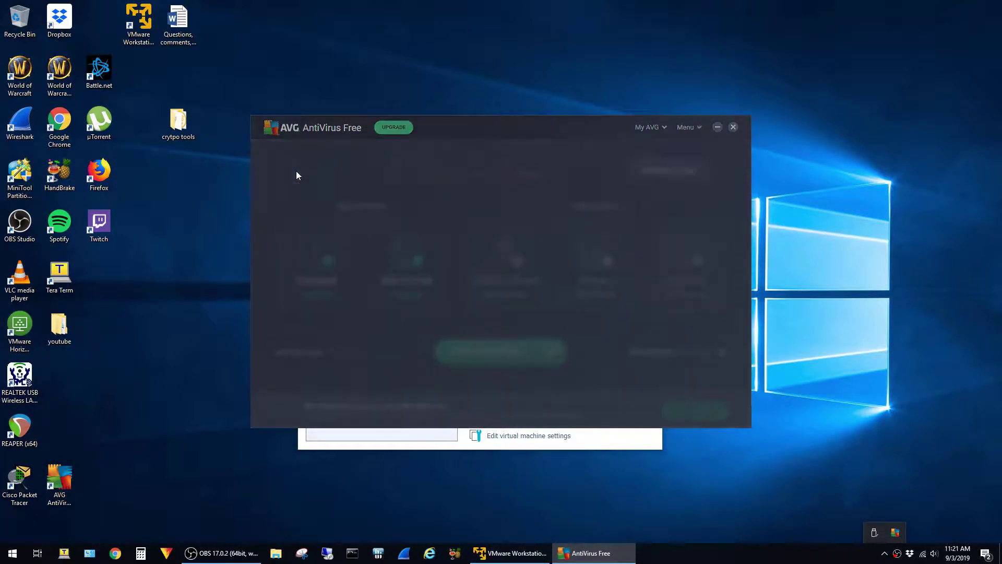
left_click(390, 337)
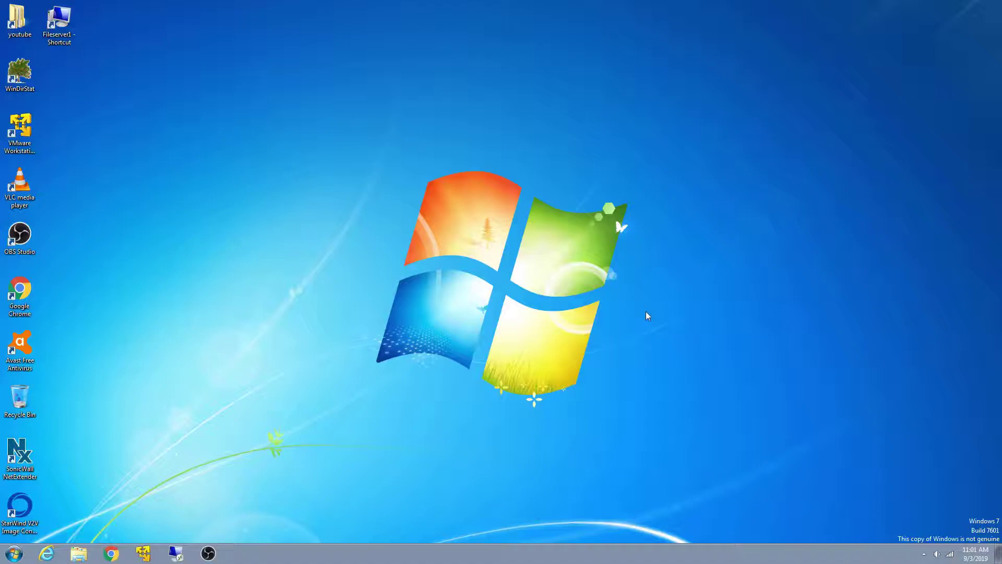
Step: Open Avast's Troubleshooting settings, keep hardware-assisted virtualization unchecked, and close Settings
left_click(924, 553)
left_click(940, 509)
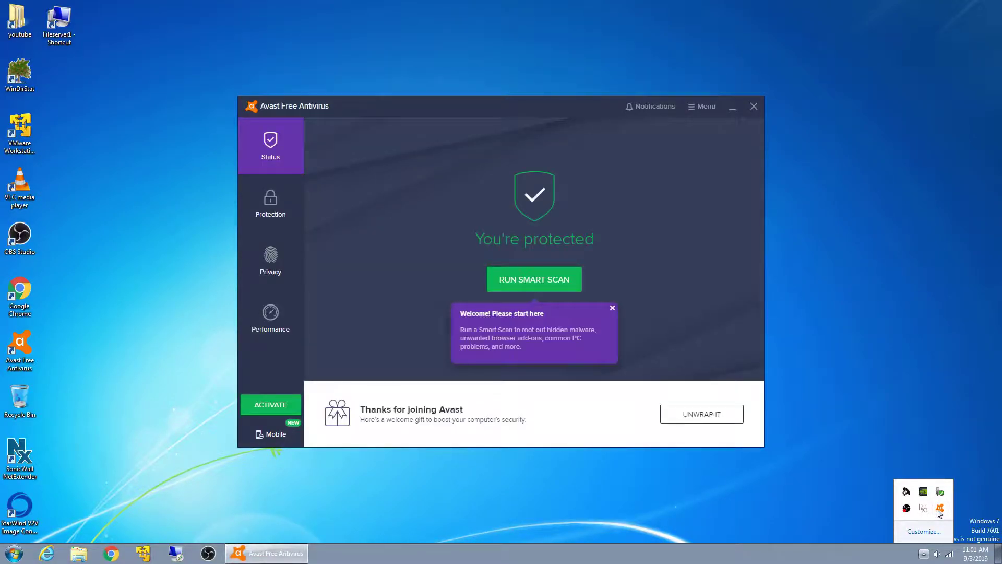
left_click(700, 106)
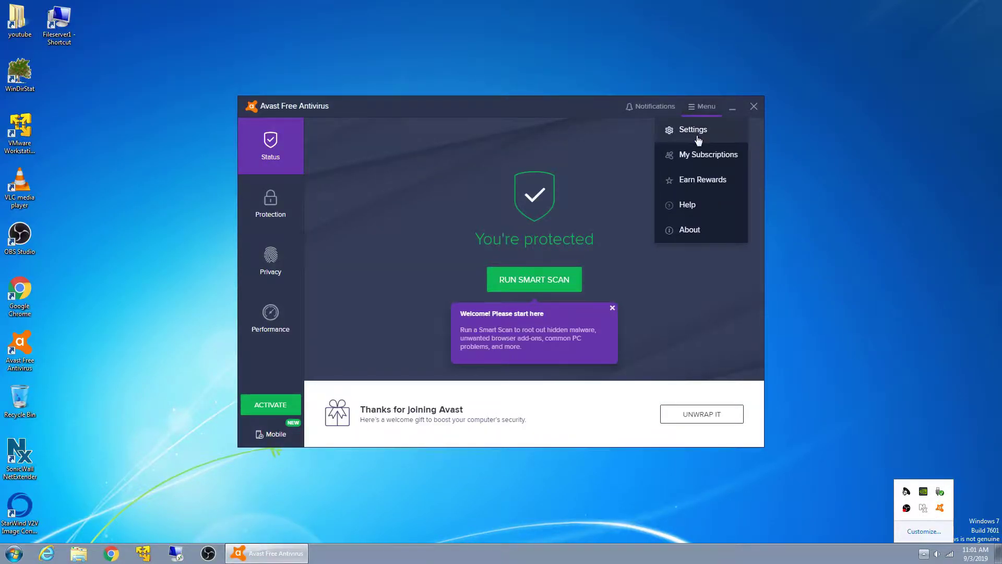
left_click(697, 136)
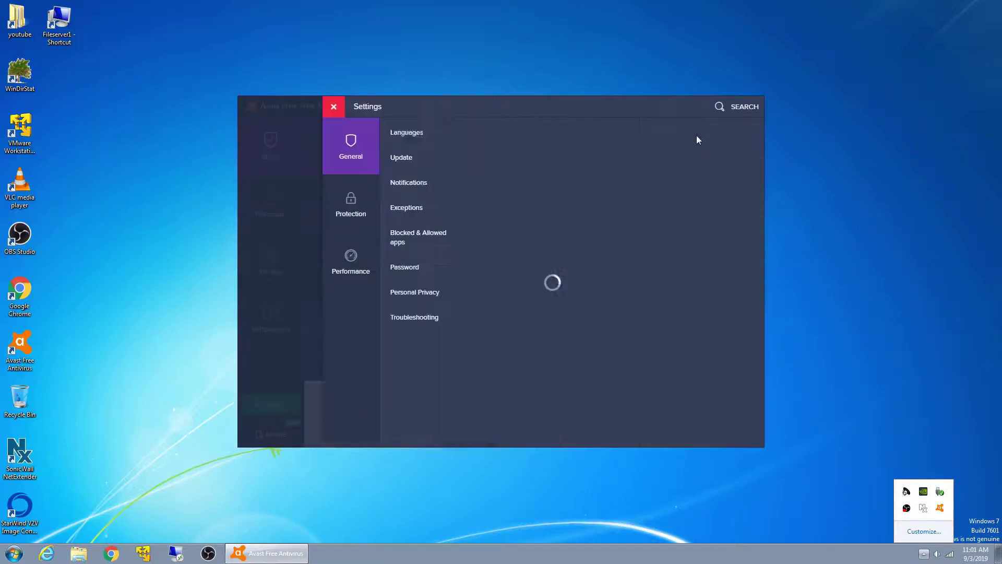
left_click(411, 321)
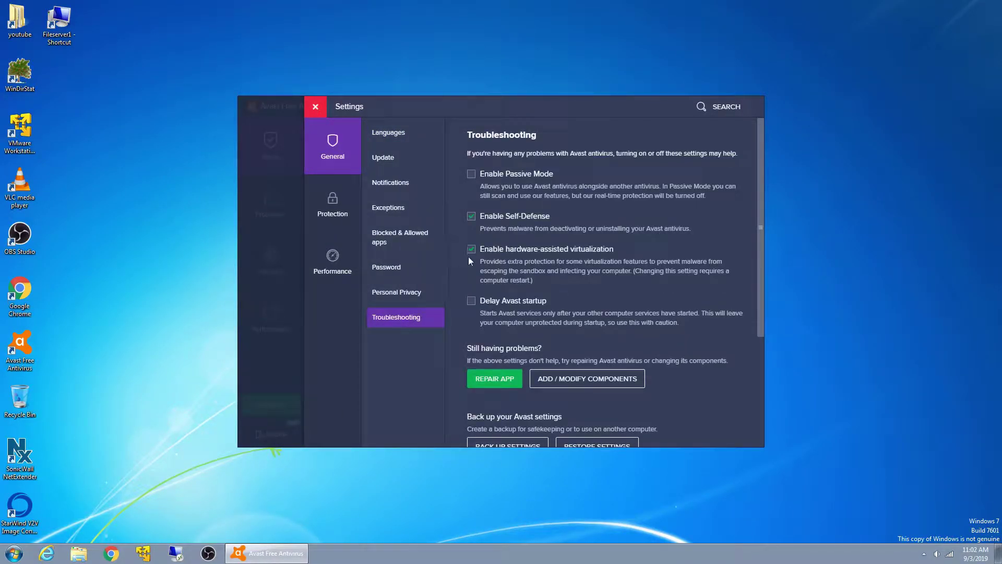
left_click(315, 106)
Step: Open the Start menu's shut-down options to restart Windows 7
left_click(744, 109)
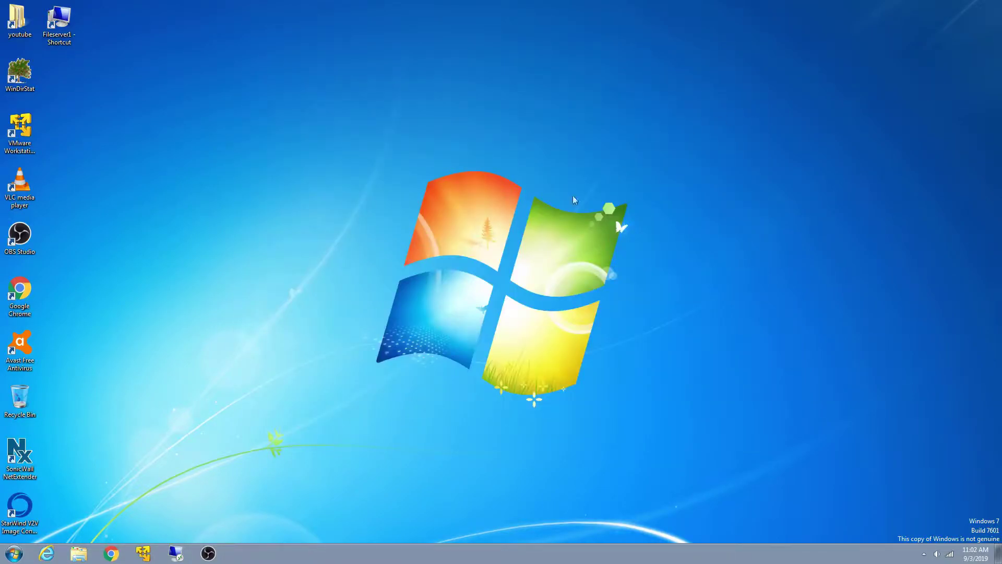
left_click(15, 553)
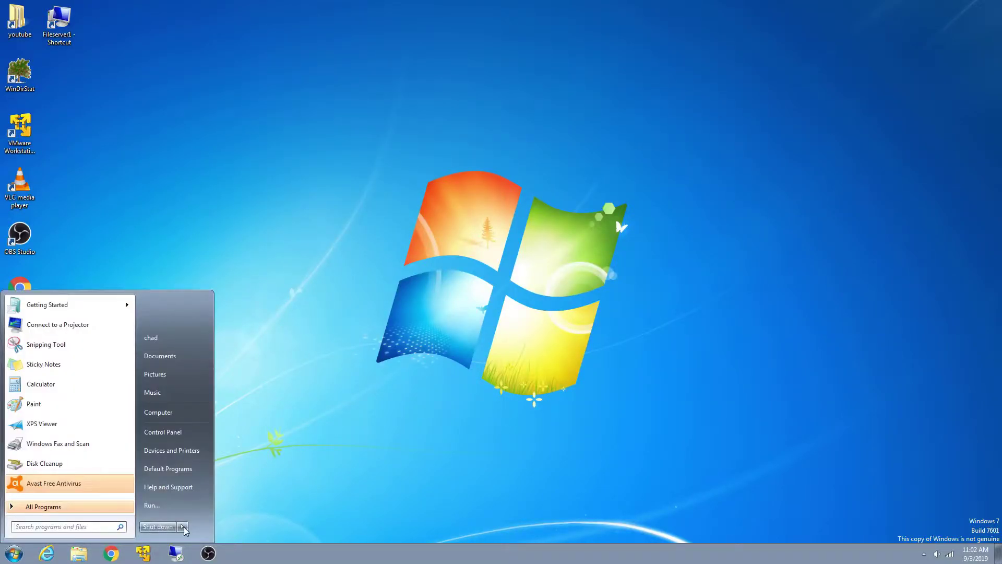